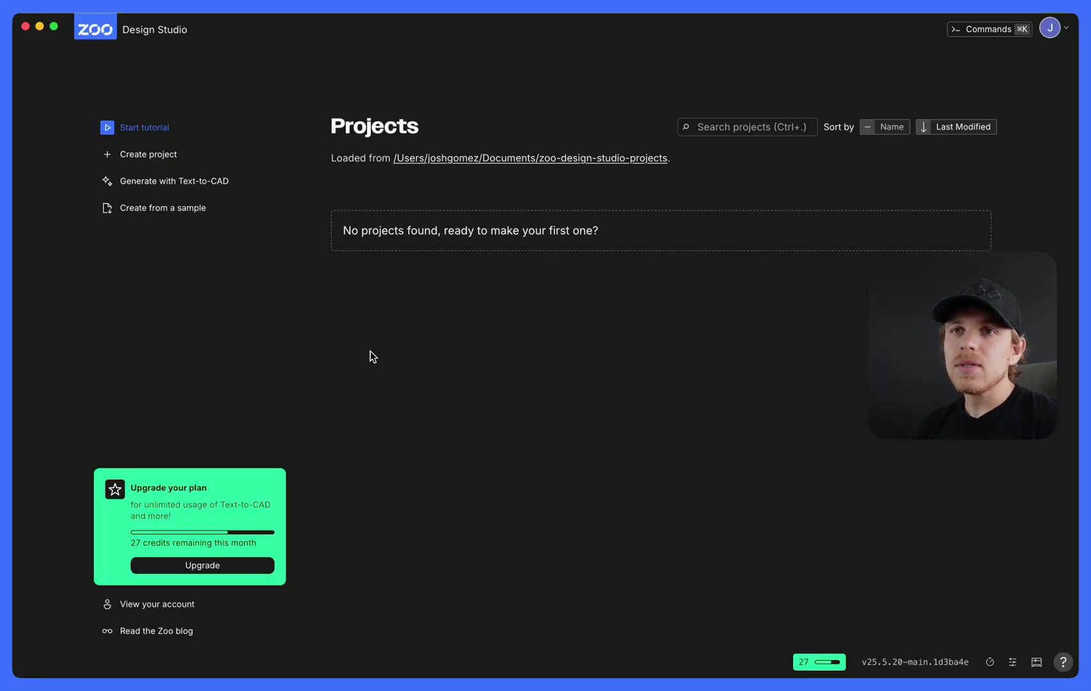
Step: Generate a new project with Text-to-CAD from the prompt 'design a block'
click(221, 182)
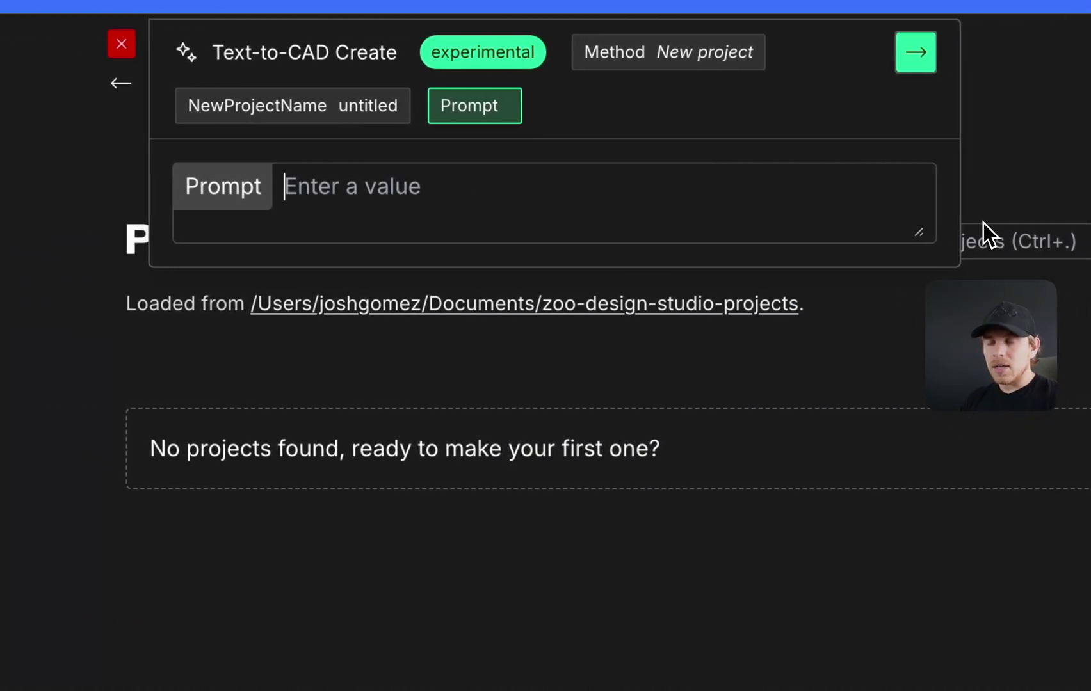
text(design a block)
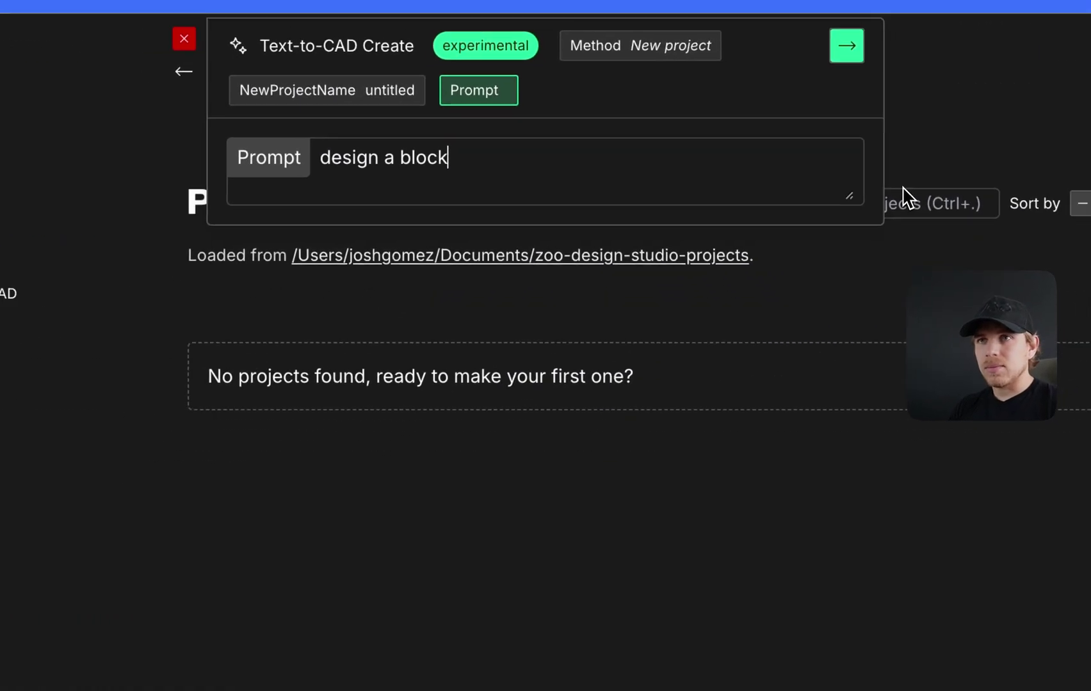
key(Return)
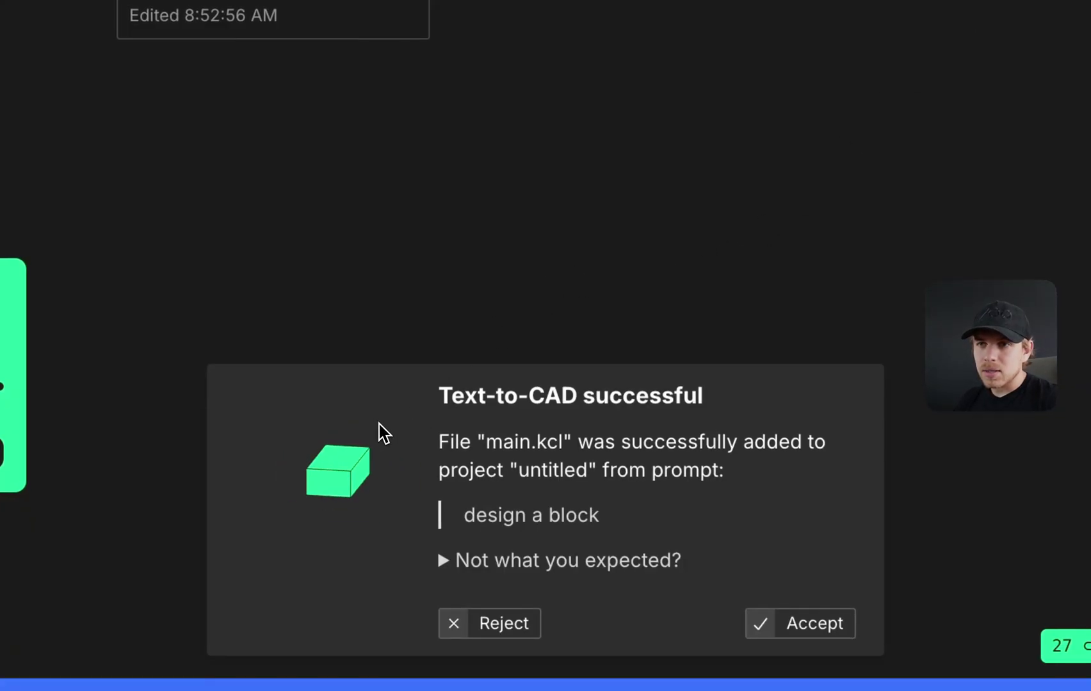
Step: Accept the generated rectangular block into the untitled project's main.kcl
click(791, 624)
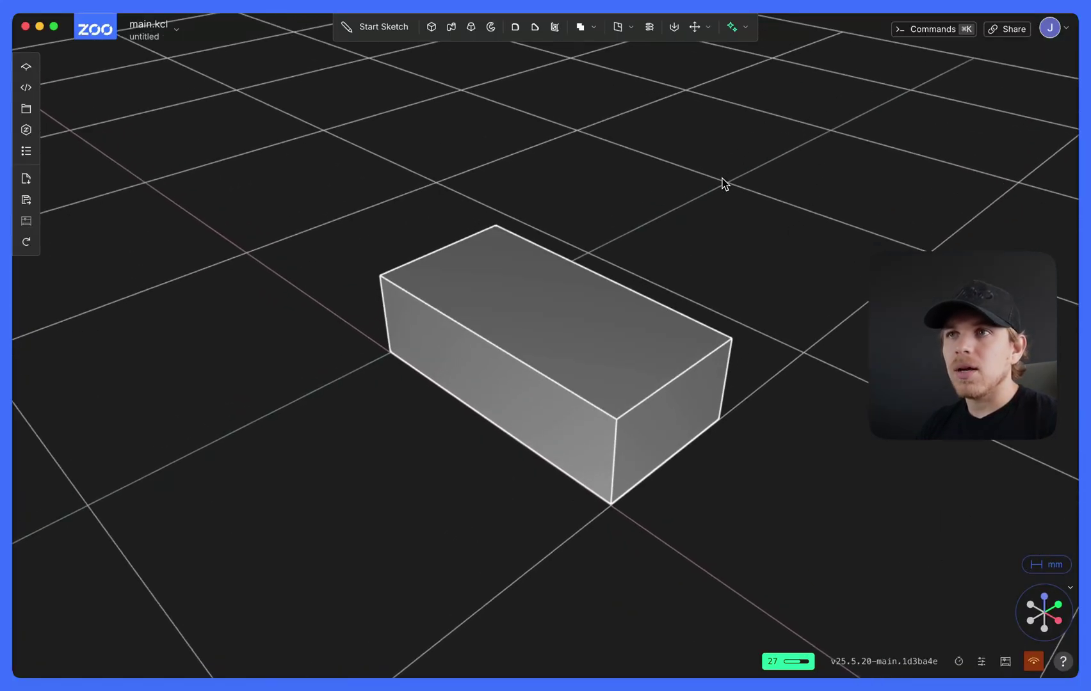
click(748, 30)
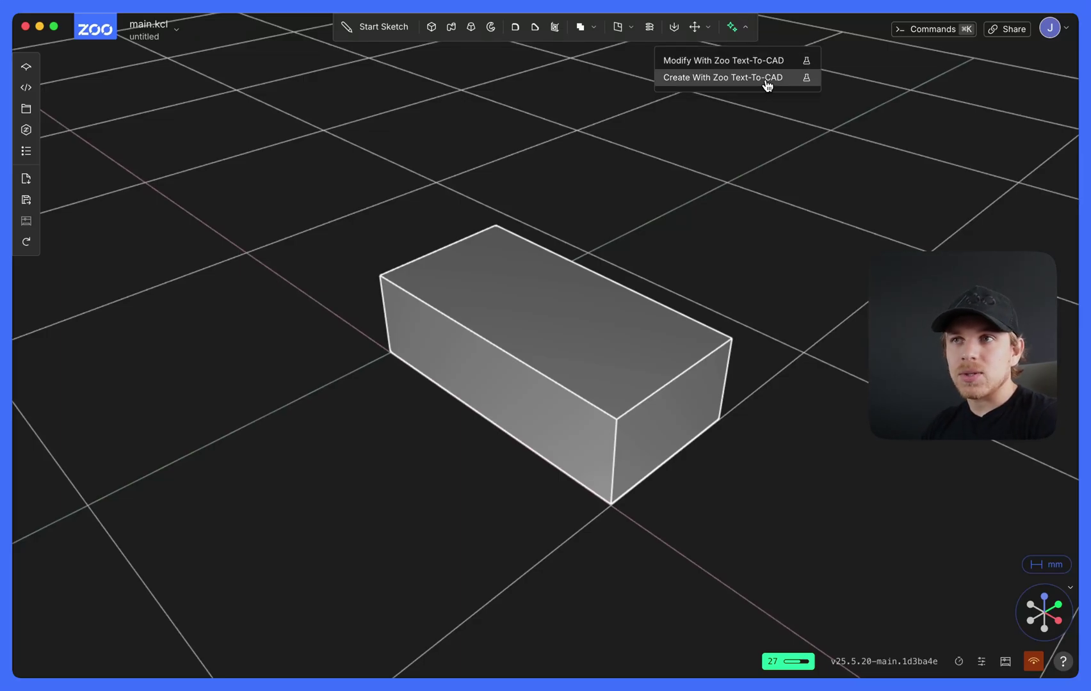
click(390, 199)
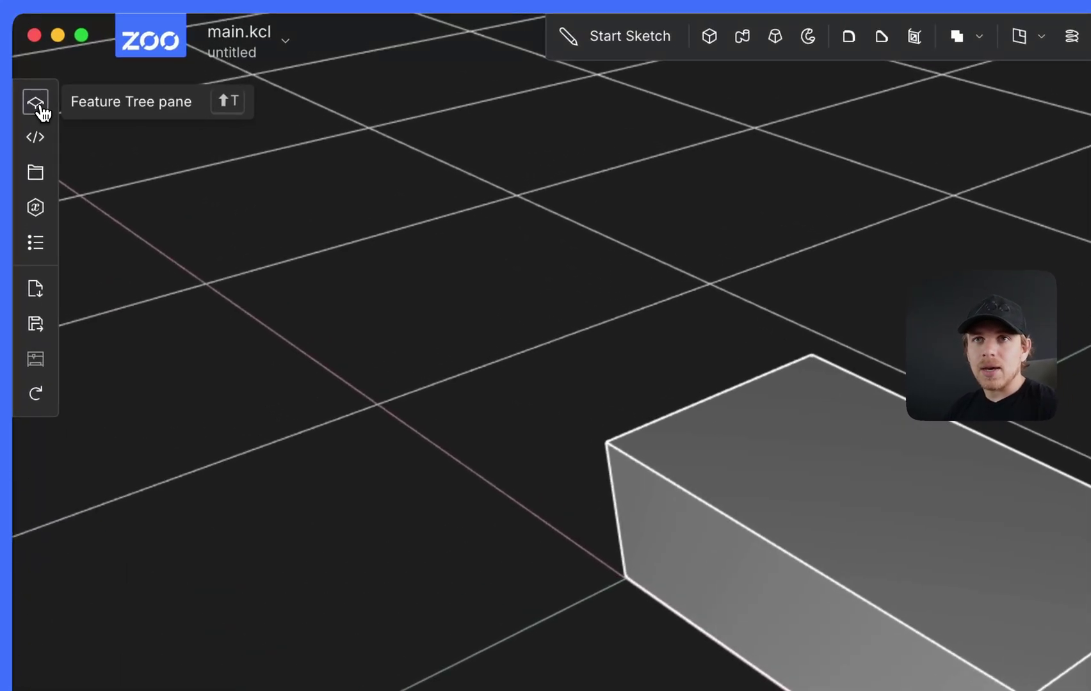
Step: Change the Extrude length from blockHeight to blockHeight/2 to halve the block's height
click(26, 66)
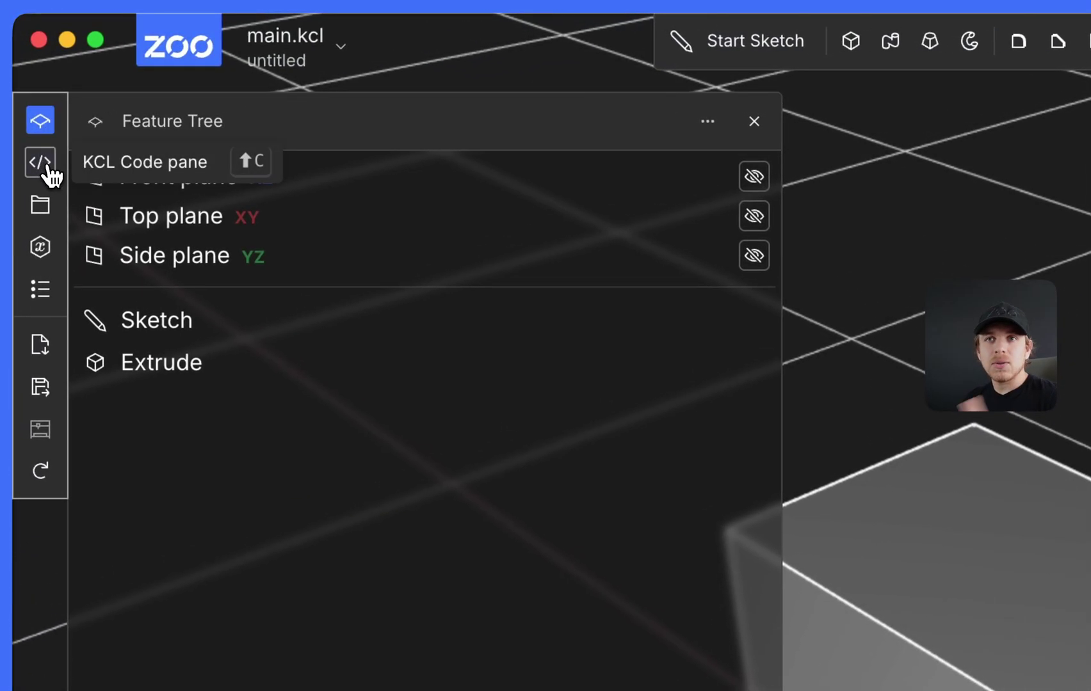
click(46, 167)
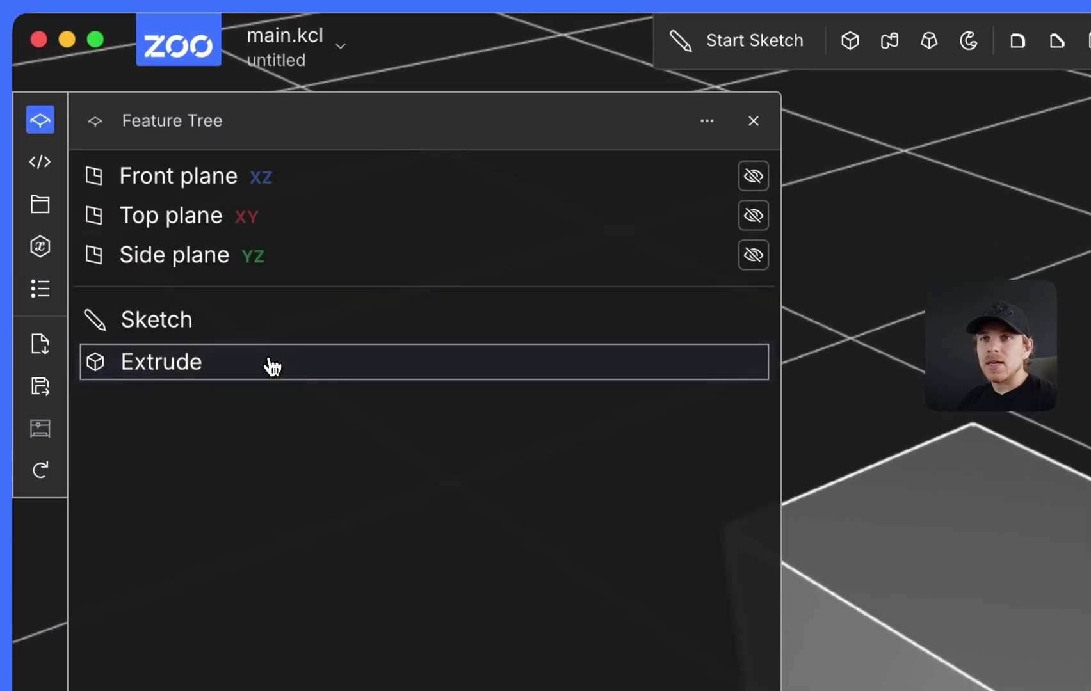
double_click(164, 98)
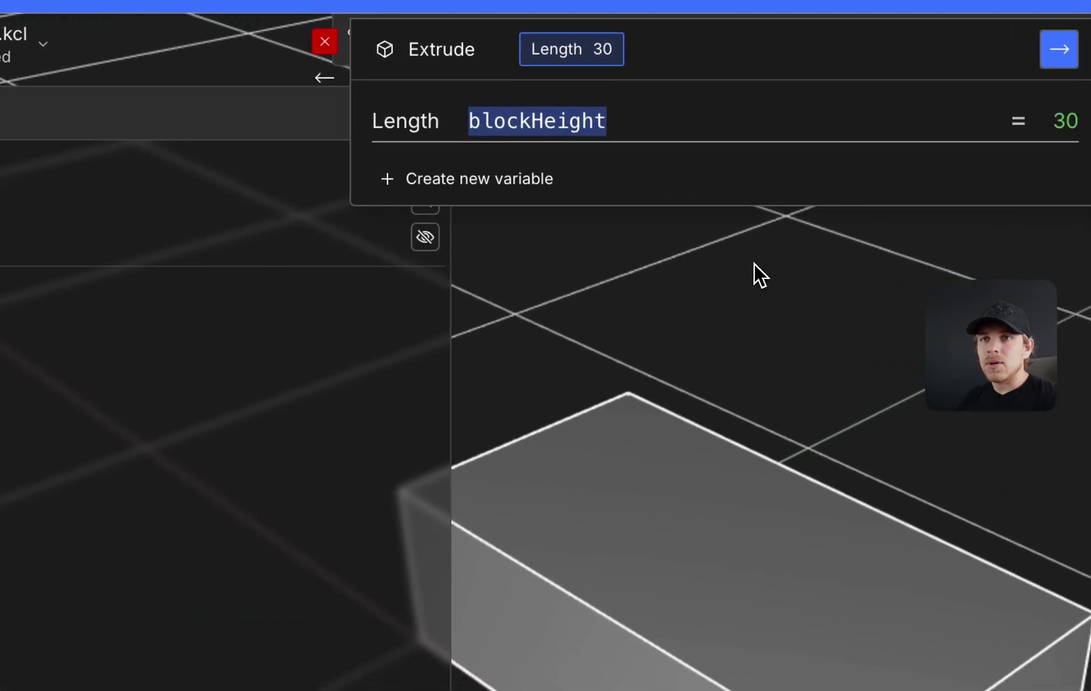
click(781, 128)
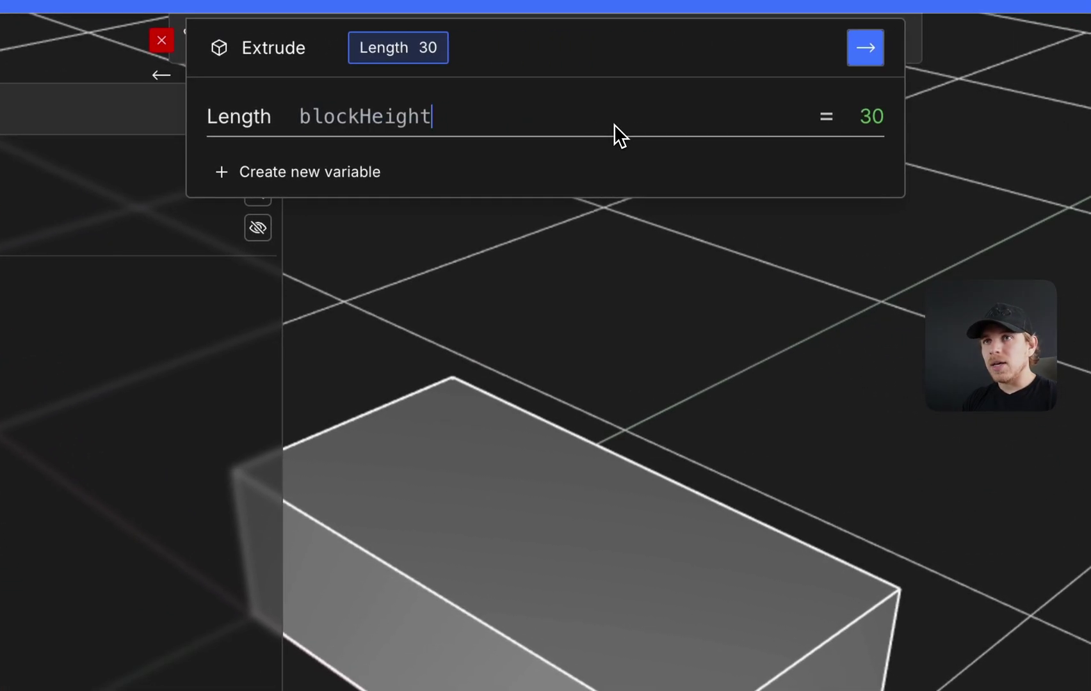
text(/2)
key(Return)
key(Return)
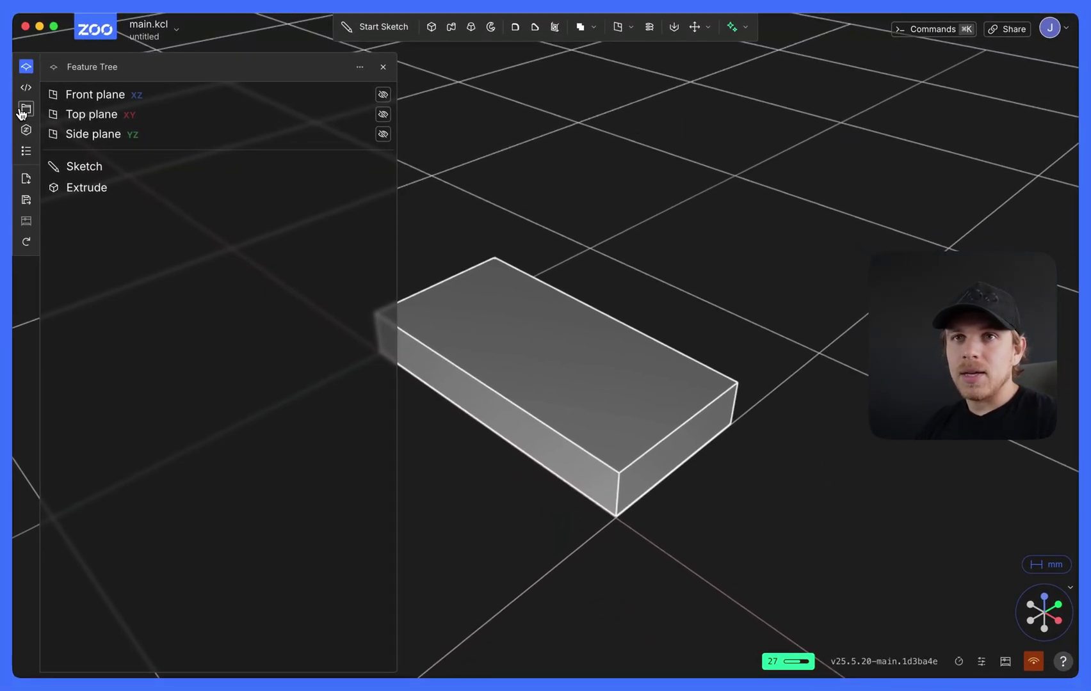
Step: Ask Text-to-CAD to 'pattern the block 5 times in the y direction, and double the z size'
click(26, 67)
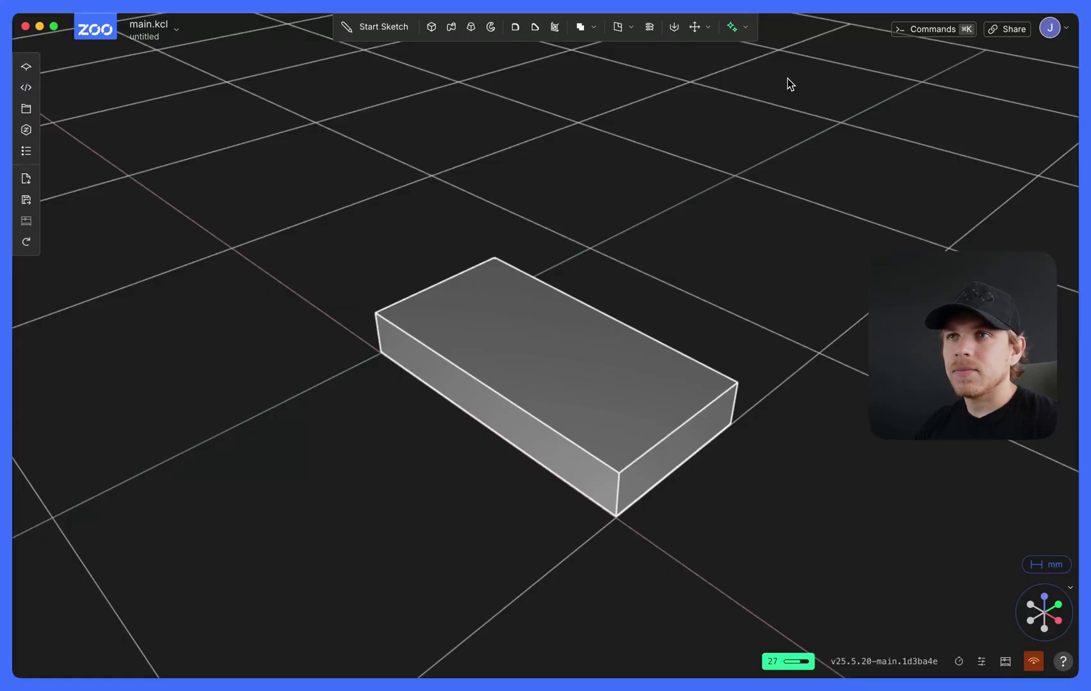
click(745, 27)
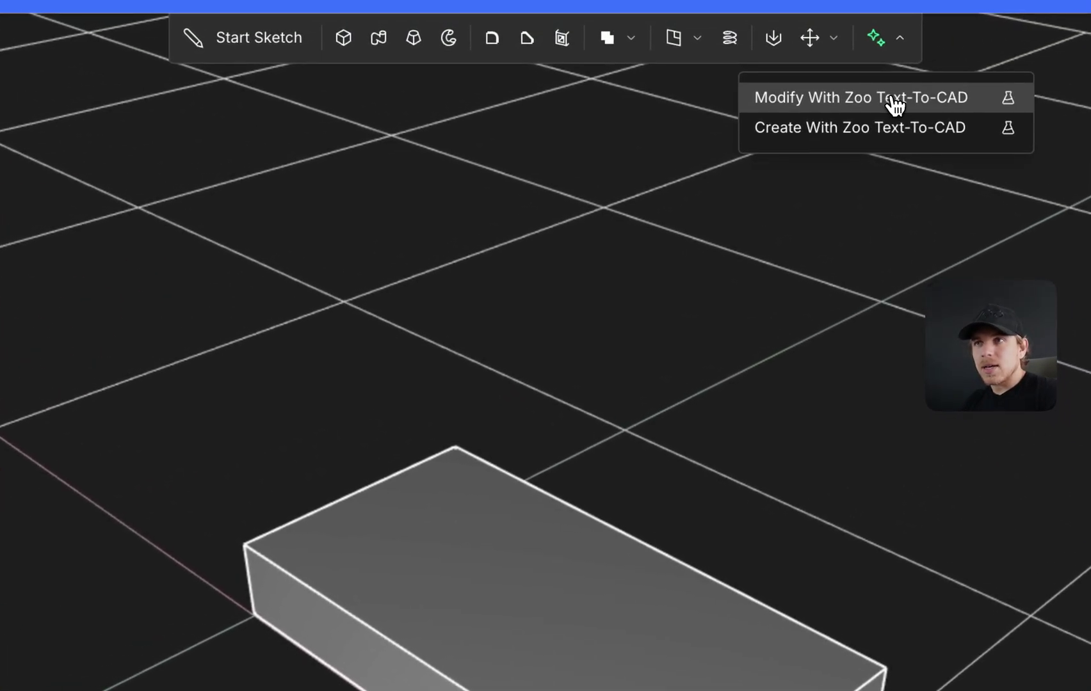
click(890, 99)
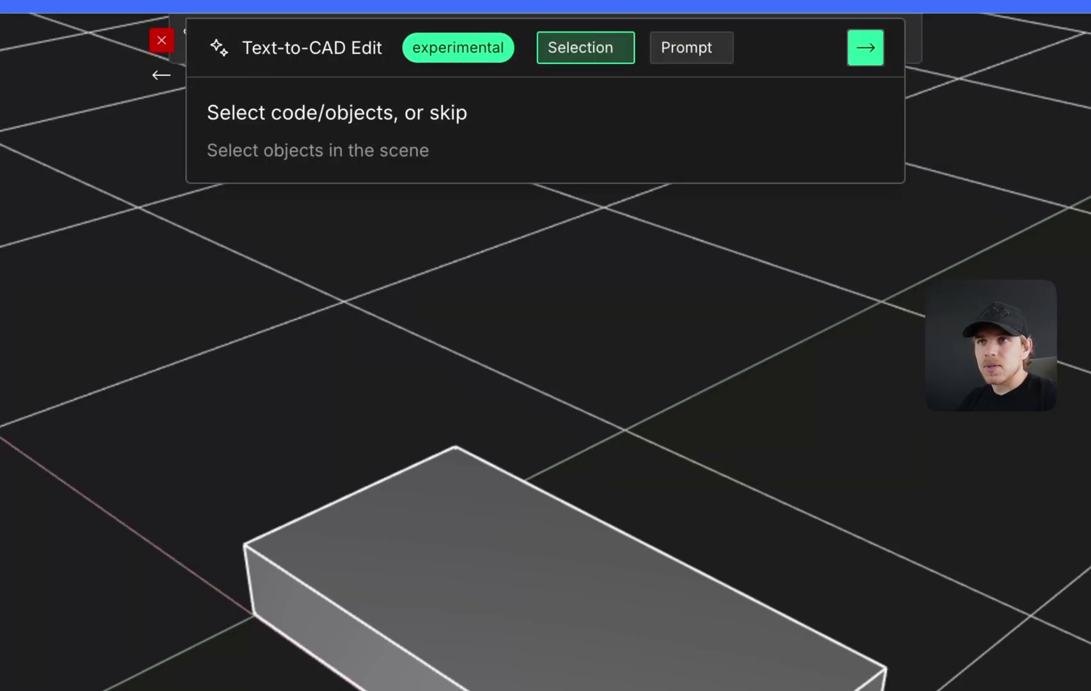
click(864, 48)
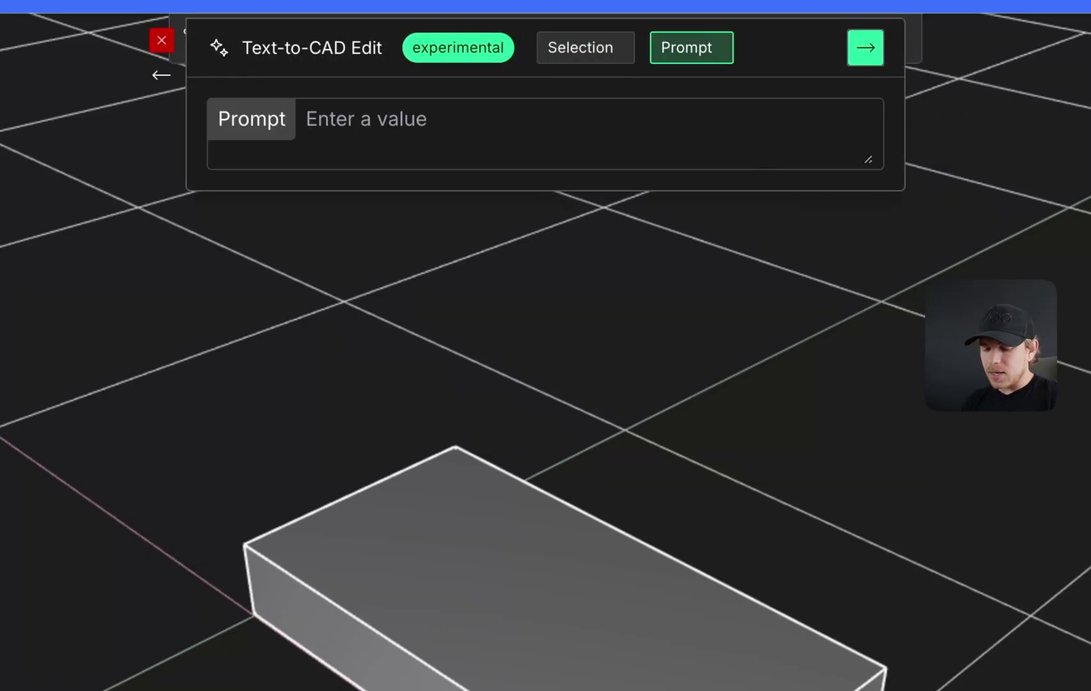
text(patte)
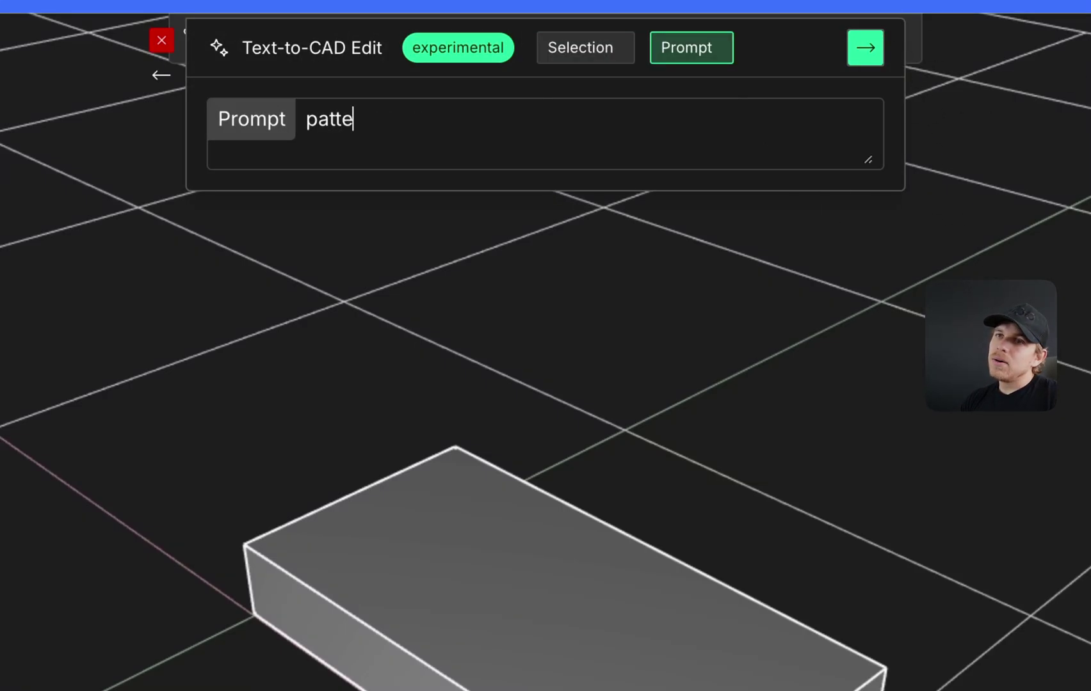
text(rn the bloc)
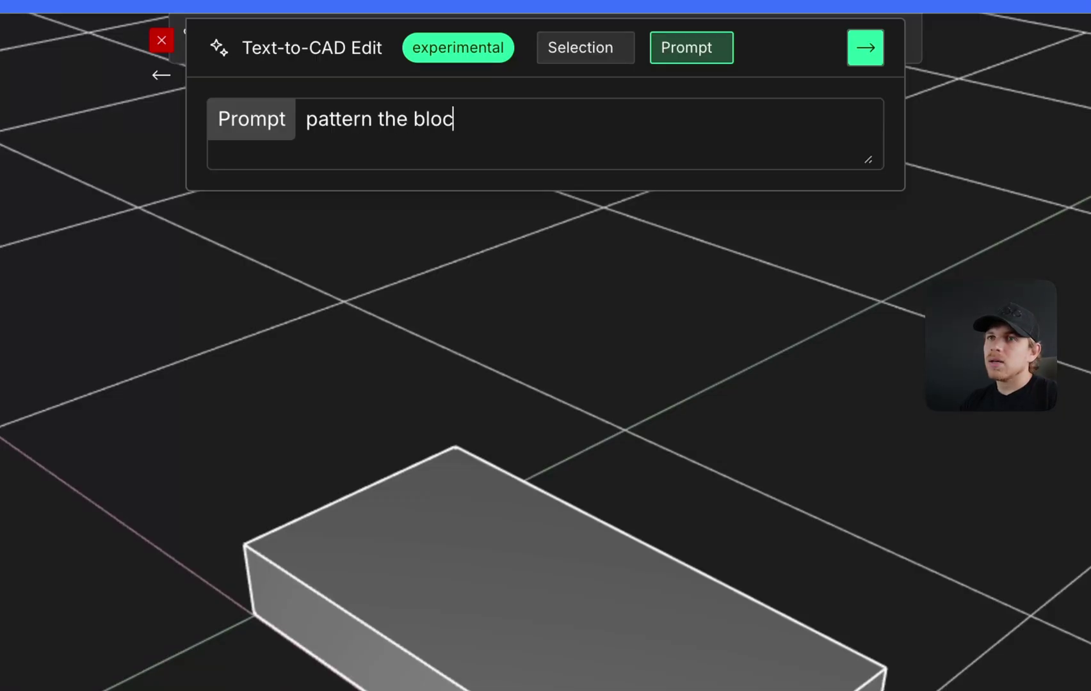
text(k 5 times in the y )
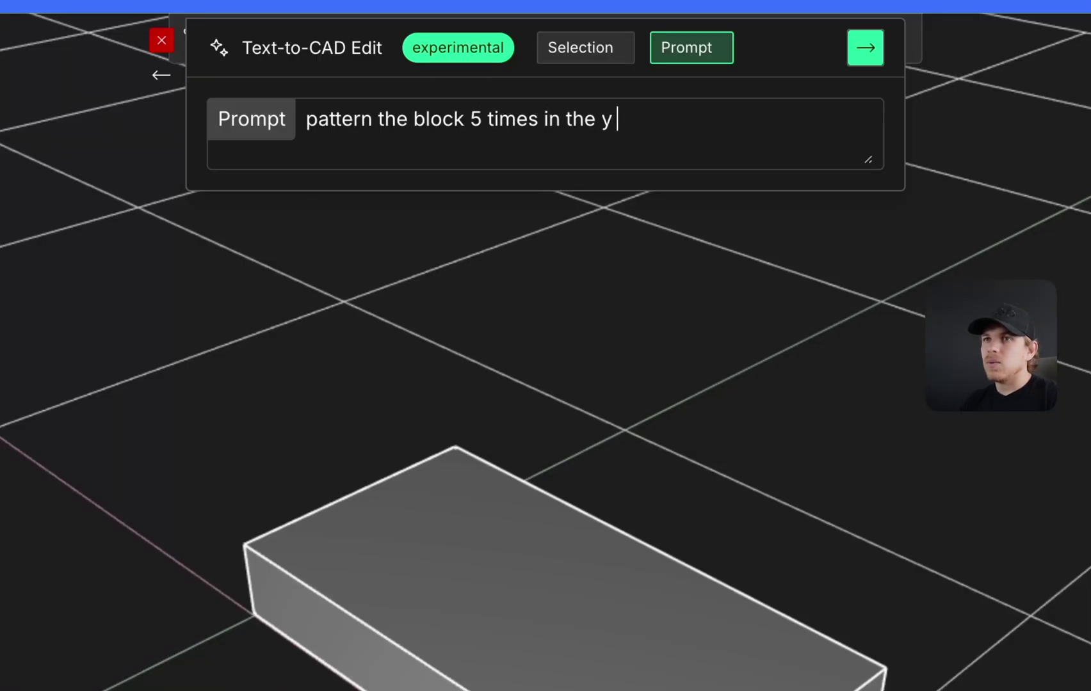
text(direction, an)
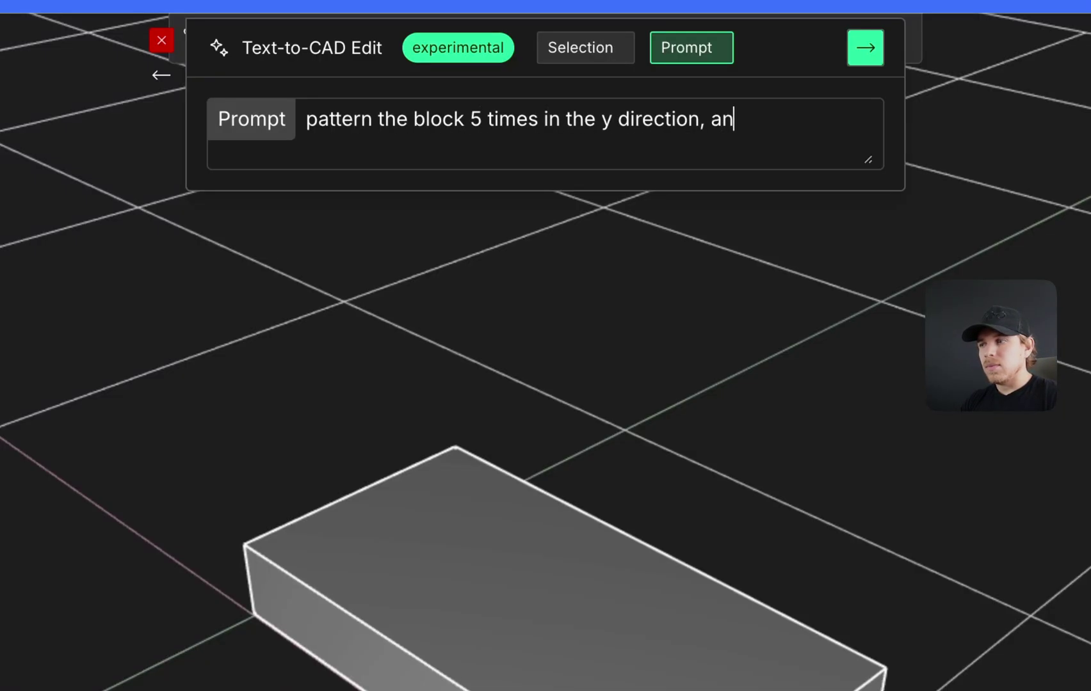
text(d double the zi)
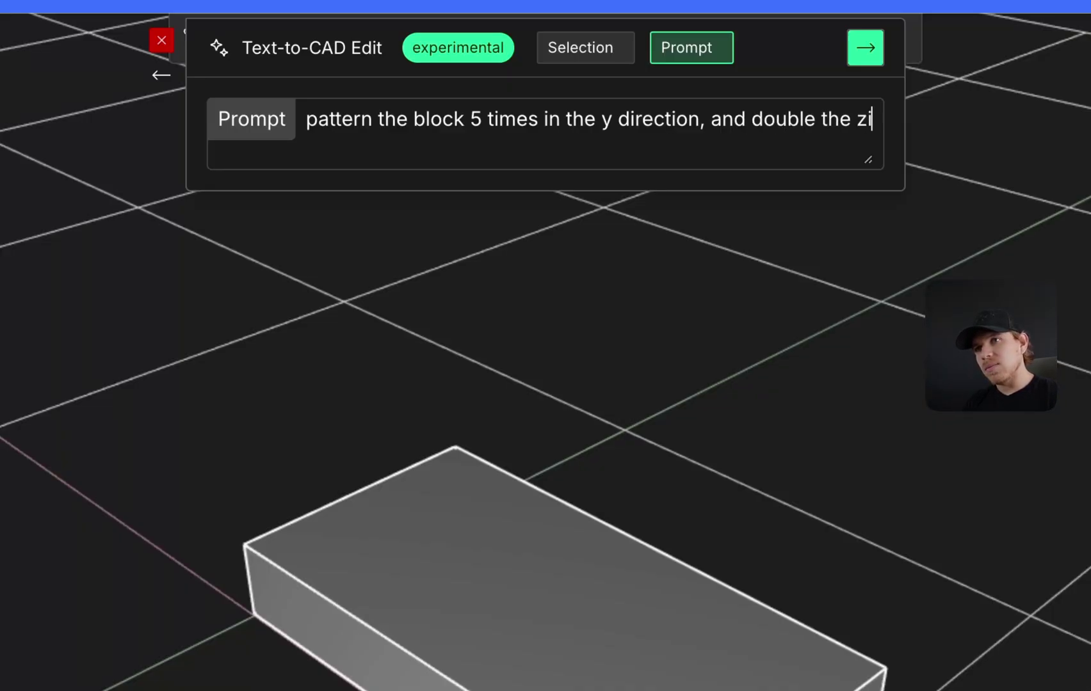
key(BackSpace)
text(size)
key(Return)
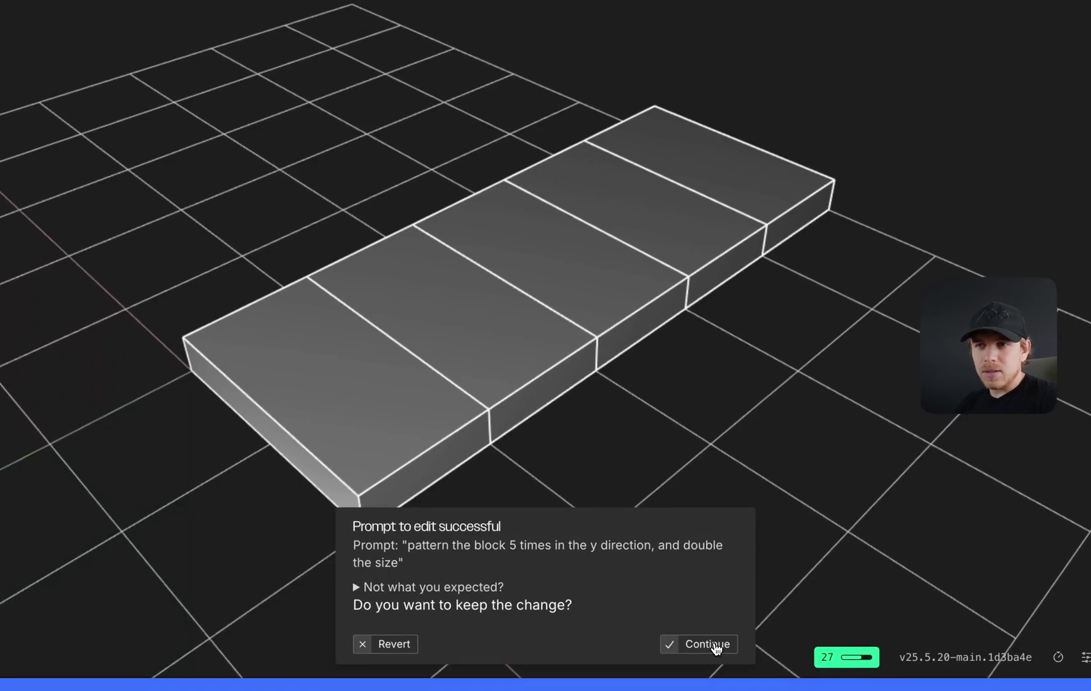
Step: Keep the five-block pattern, then prompt Text-to-CAD to 'leave some space between the blocks'
click(719, 648)
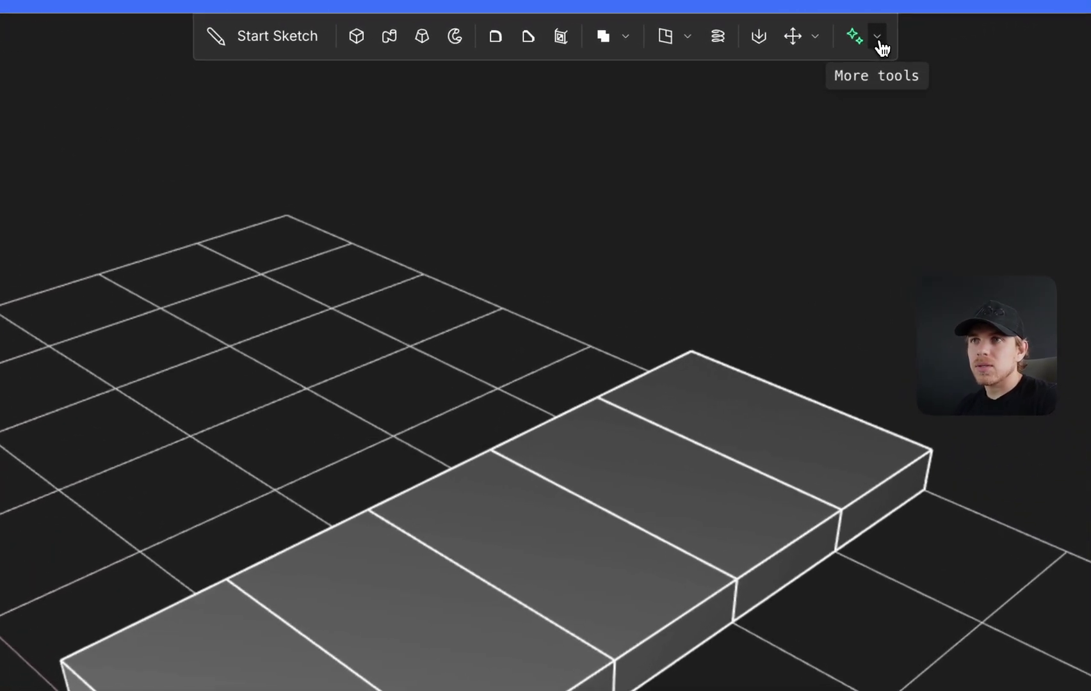
click(741, 29)
click(730, 64)
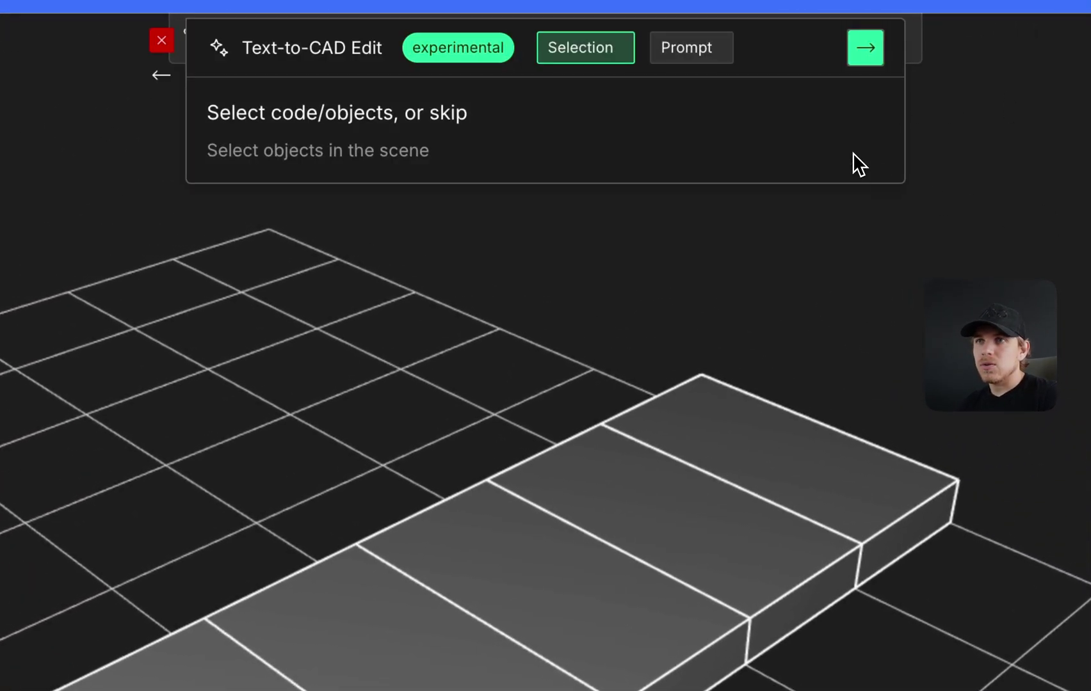
click(863, 48)
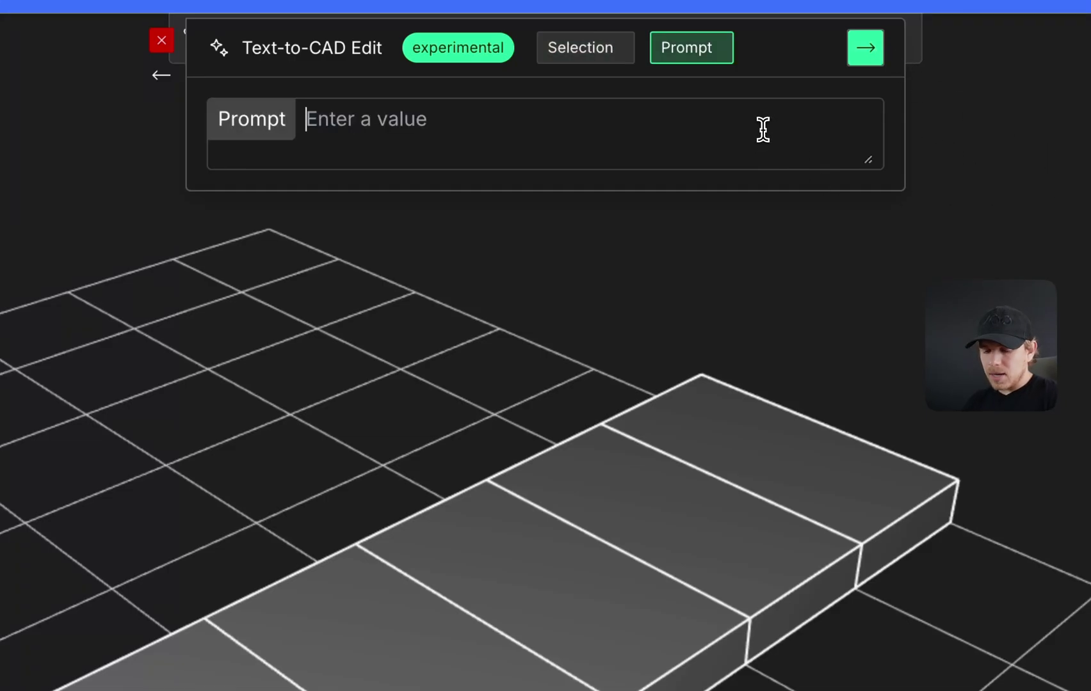
text(leave some space between the blocks)
key(Return)
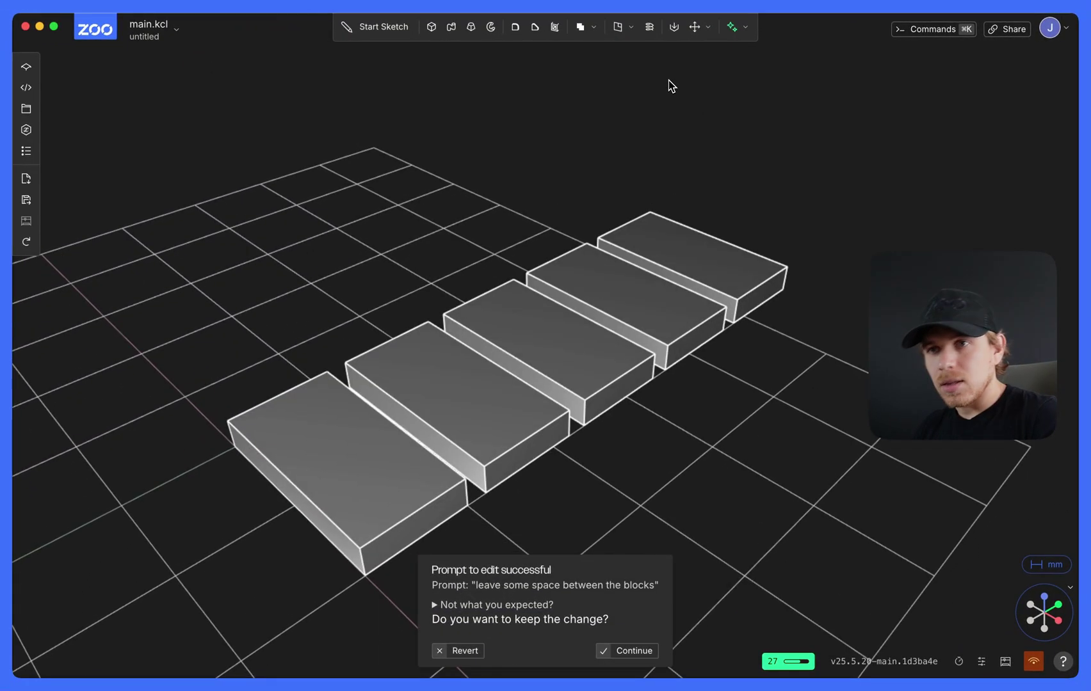
Step: Continue on the 'Prompt to edit successful' dialog to keep the five evenly spaced blocks
click(624, 651)
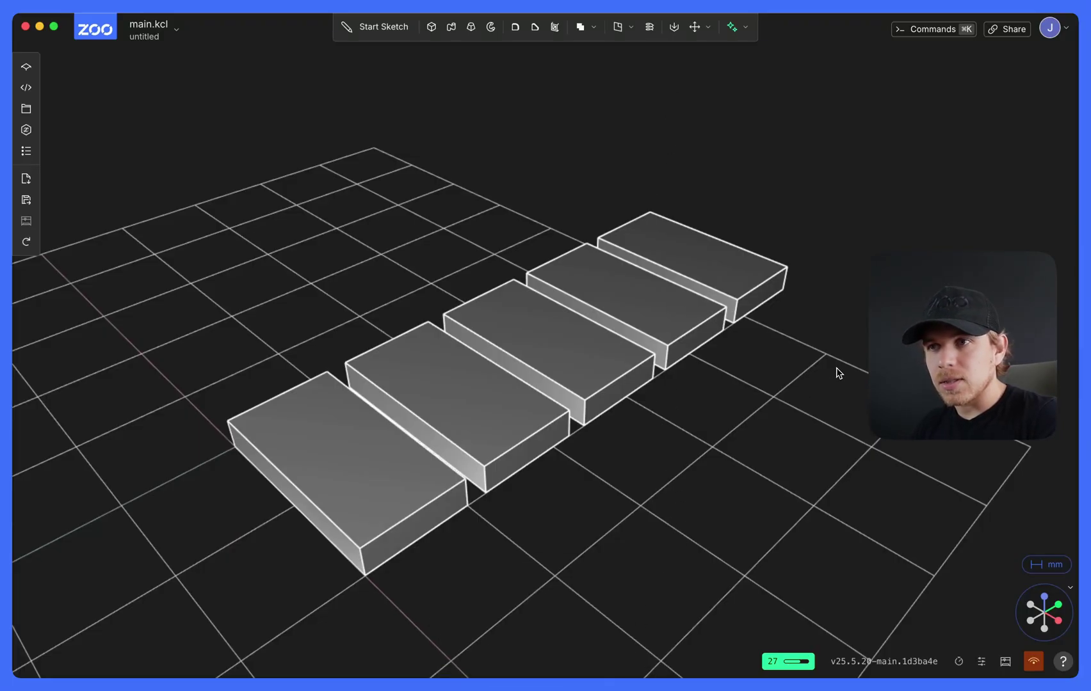